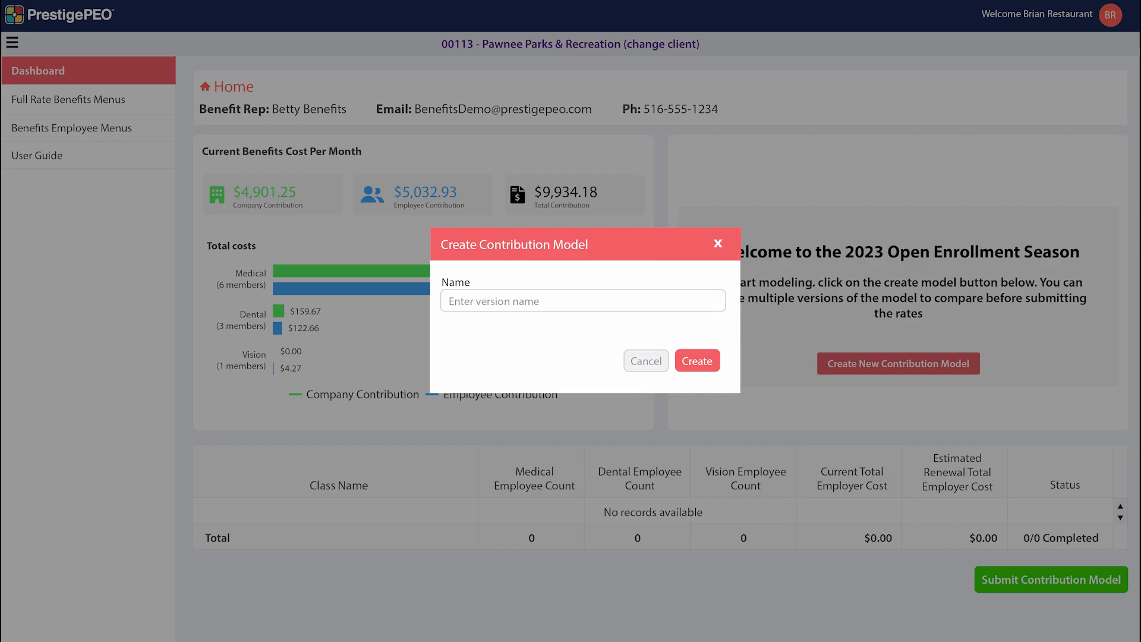
- Create a contribution model named "Model Version 1"
text(Model Version 1)
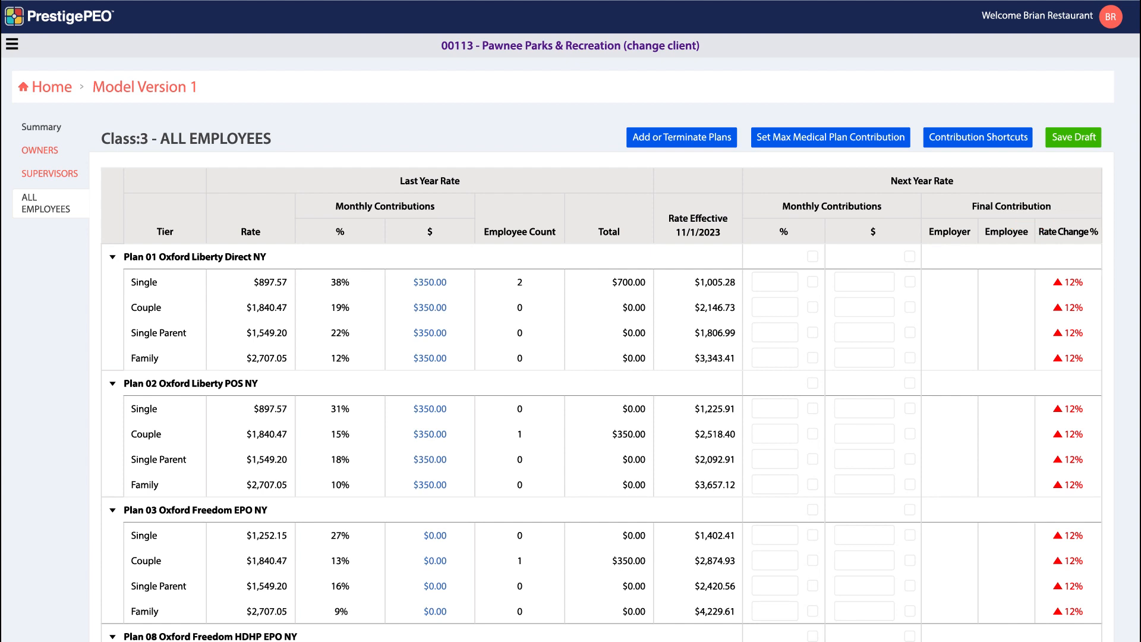
- Set the next-year monthly contribution of Plan 01 Oxford Liberty Direct NY to 50% for all four tiers of the All Employees class
click(812, 256)
text(50)
key(Tab)
text(50)
key(Tab)
text(50)
key(Tab)
text(50)
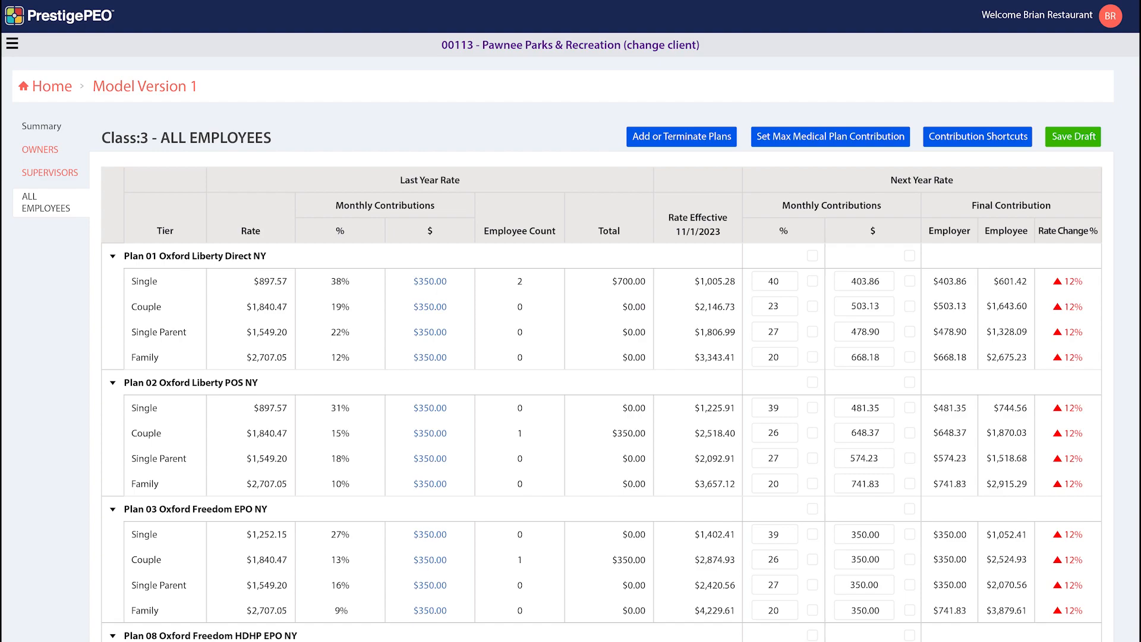
scroll(570, 321, down, 5)
scroll(570, 321, down, 5)
scroll(571, 321, down, 3)
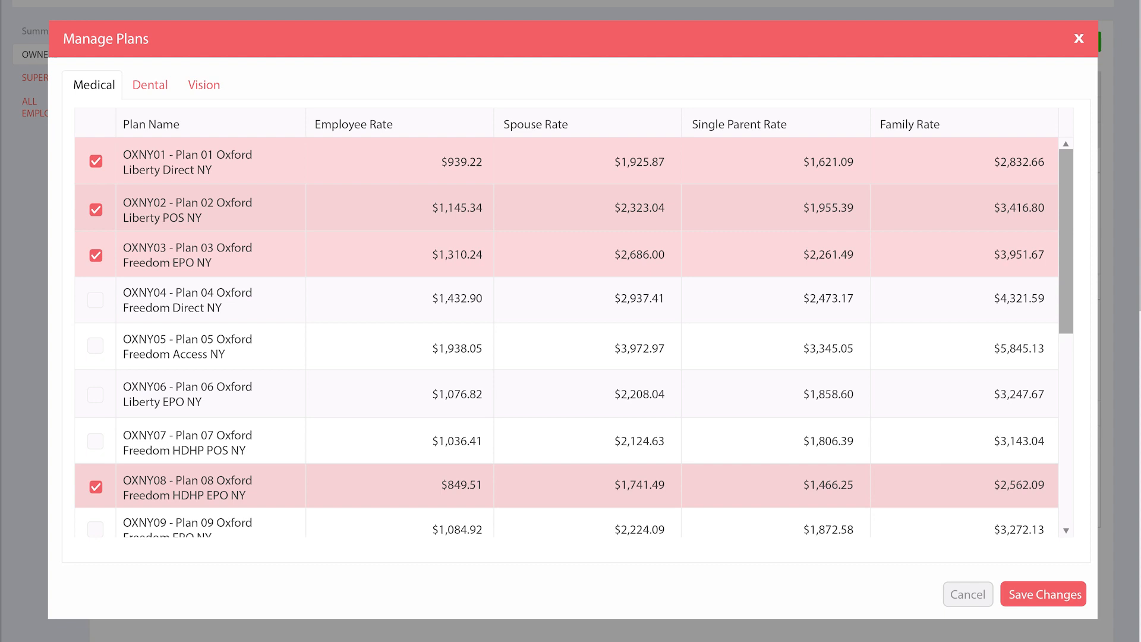
- Try adding the Plan 04 Oxford Freedom Direct NY and Plan 05 Oxford Freedom Access NY medical plans, and deselect both again
click(95, 300)
click(95, 345)
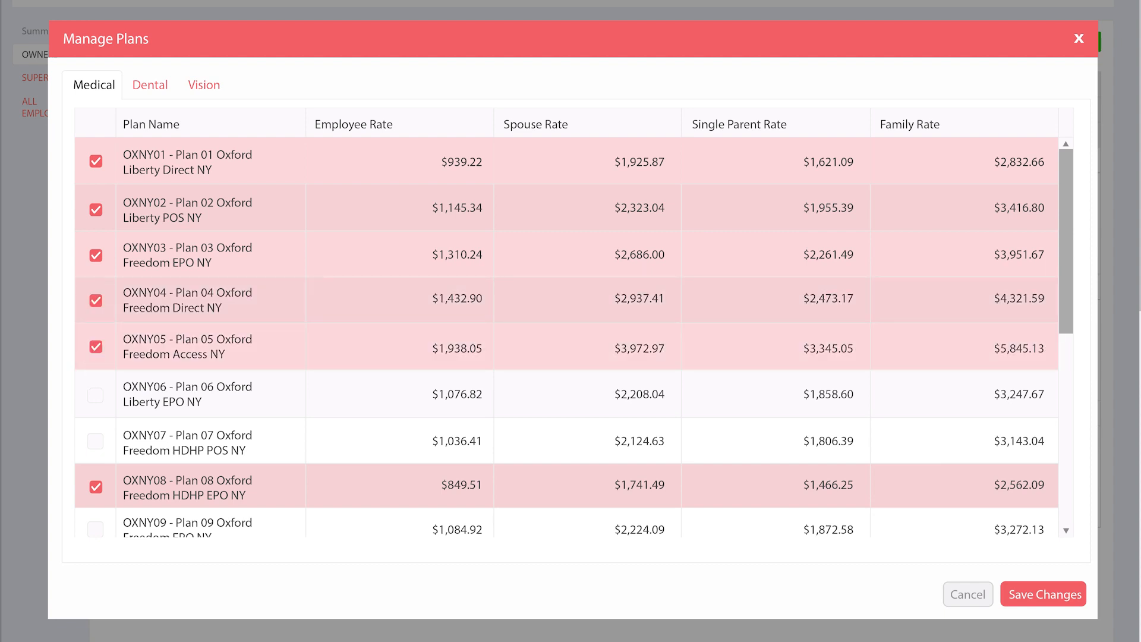
click(96, 300)
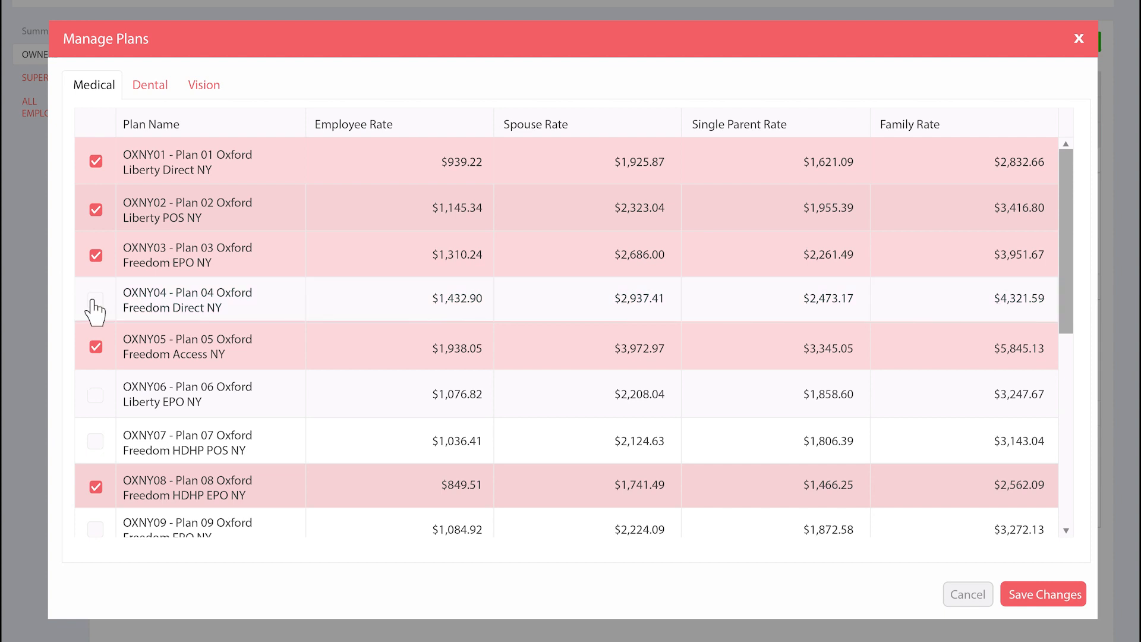
click(95, 346)
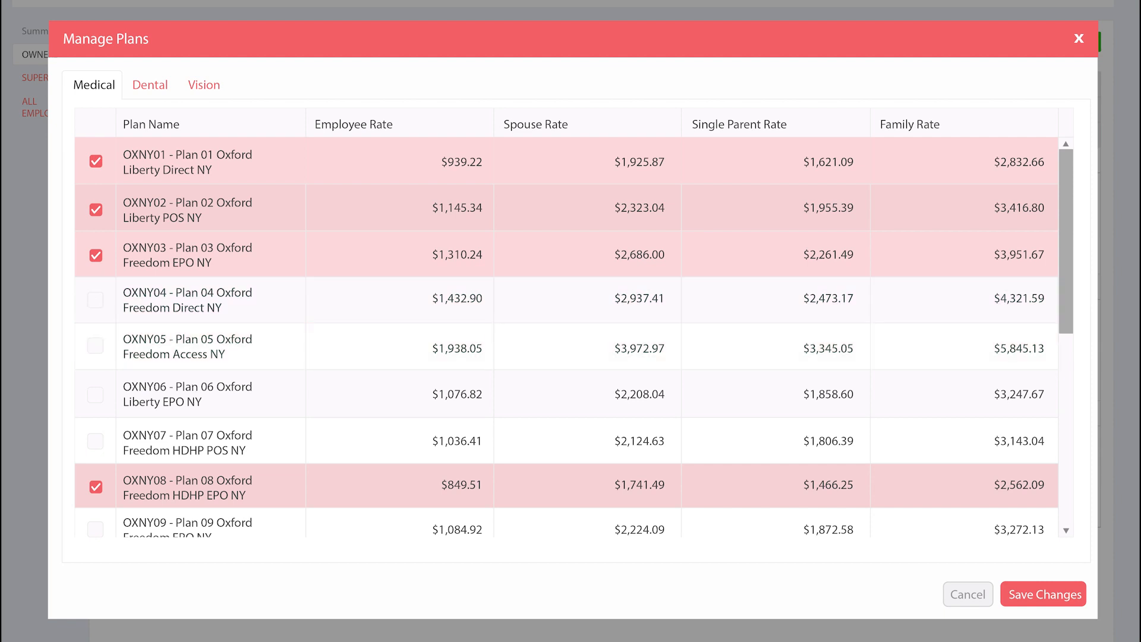
- Select the Plan 04 Oxford Freedom Direct NY and Plan 05 Oxford Freedom Access NY medical plans for the Owners class
click(95, 489)
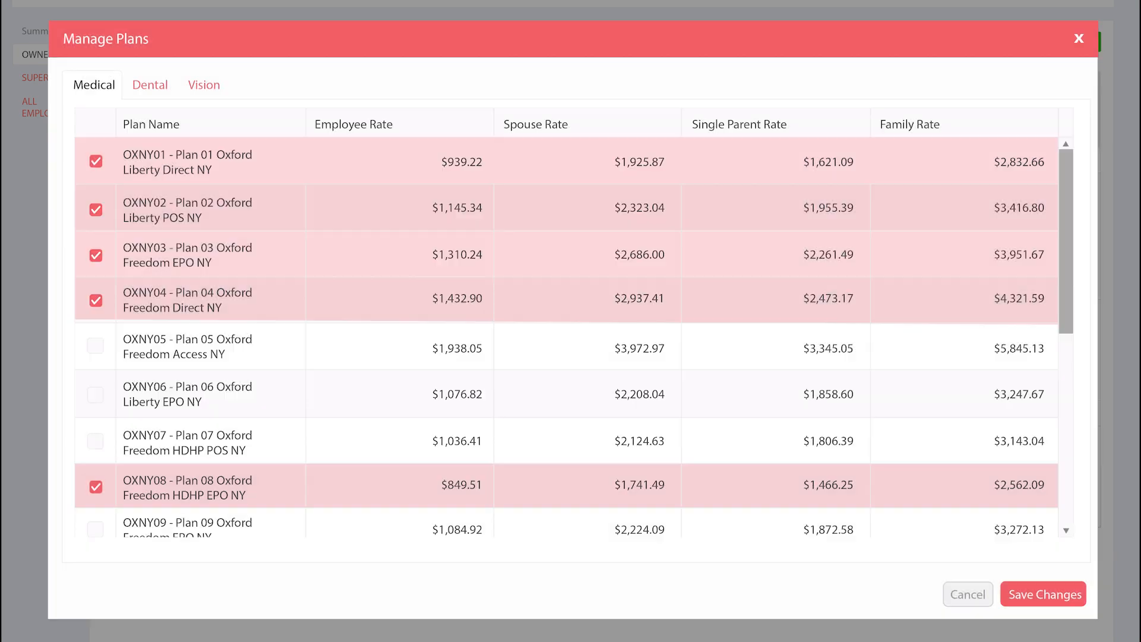
click(95, 347)
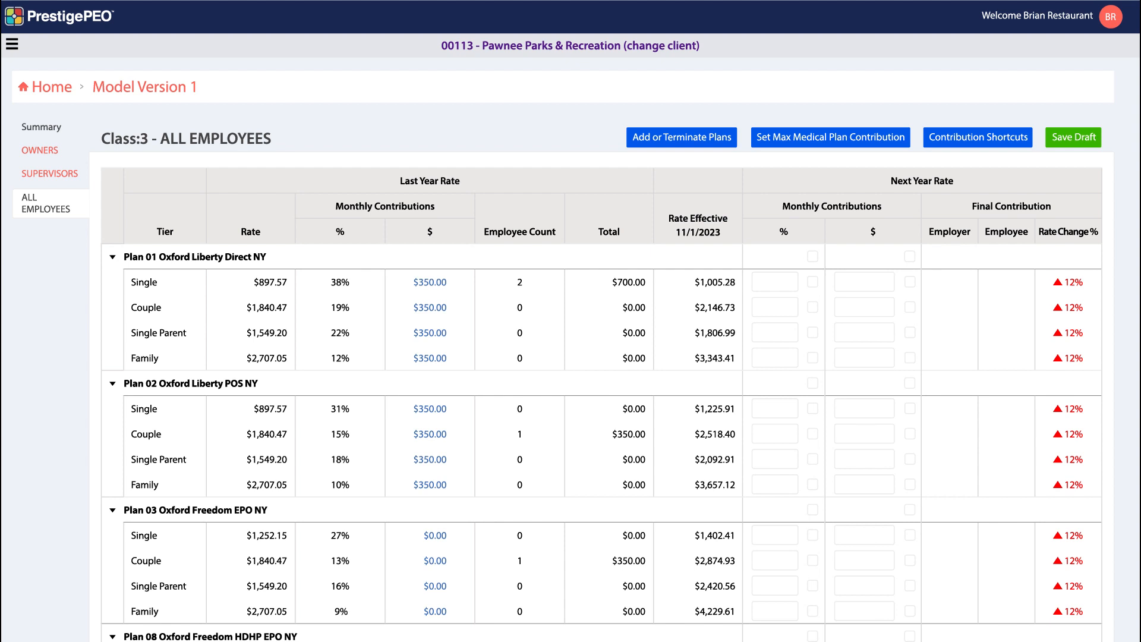
- Select percentage contributions for Plan 01 Oxford Liberty Direct NY, and try dollar contributions for the whole plan and for individual tiers
click(812, 256)
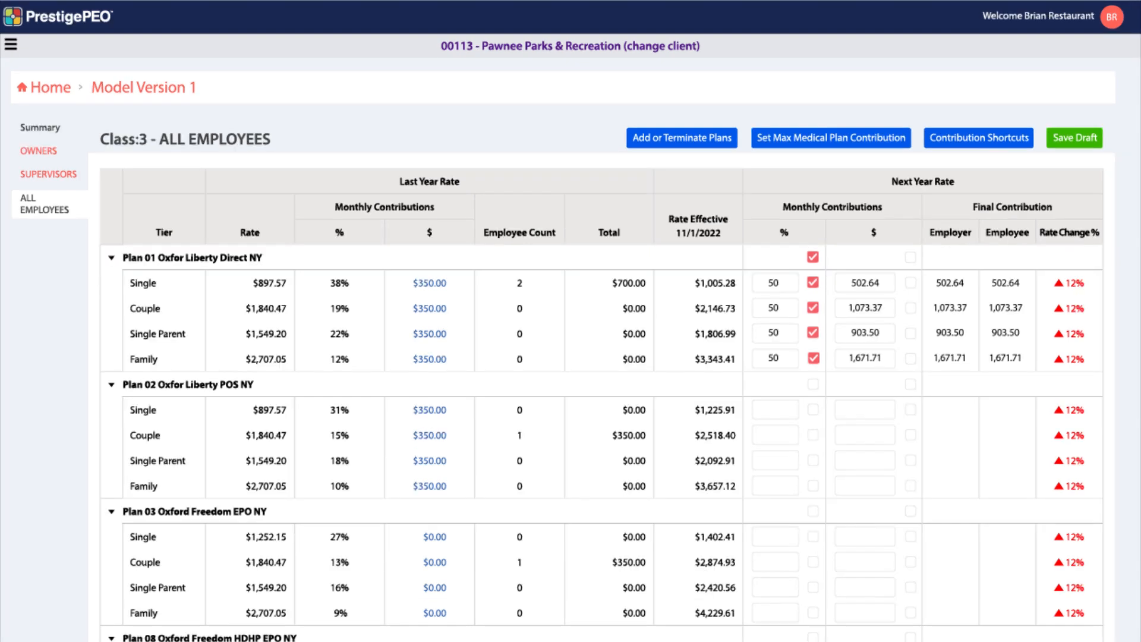
click(910, 306)
click(910, 357)
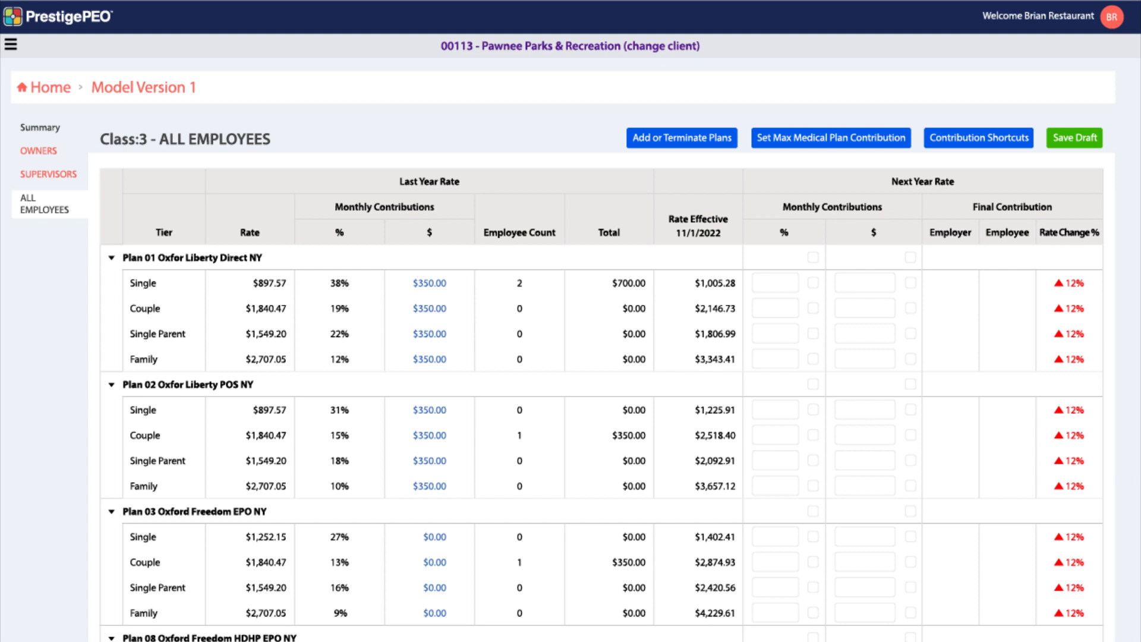
click(910, 257)
click(910, 283)
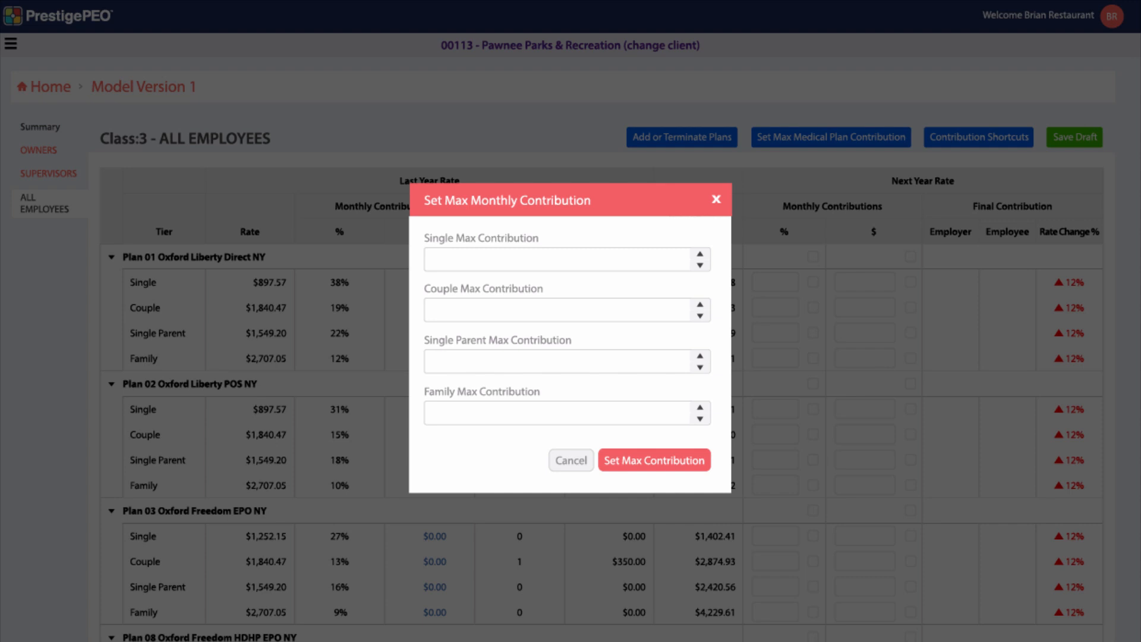
- Set the maximum monthly contributions to 500.00 for Single, 1,000.00 for Couple, 1,000.00 for Single Parent and 1,500.00 for Family
text(500.00)
key(Tab)
text(1,000.001,000.00)
key(Tab)
text(1,500.00)
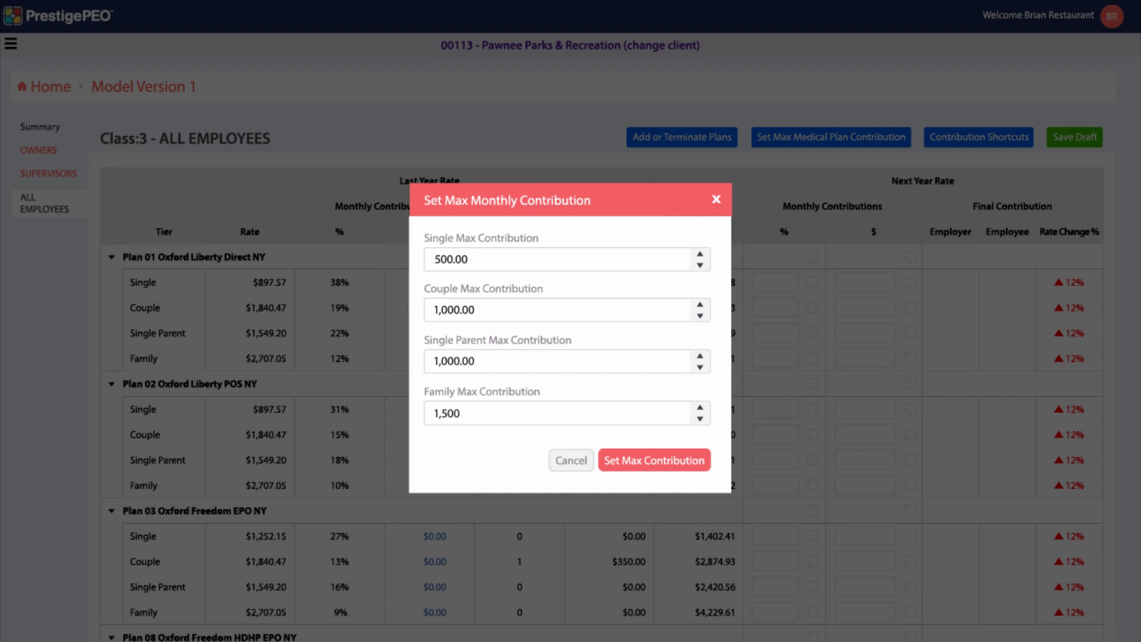
click(659, 469)
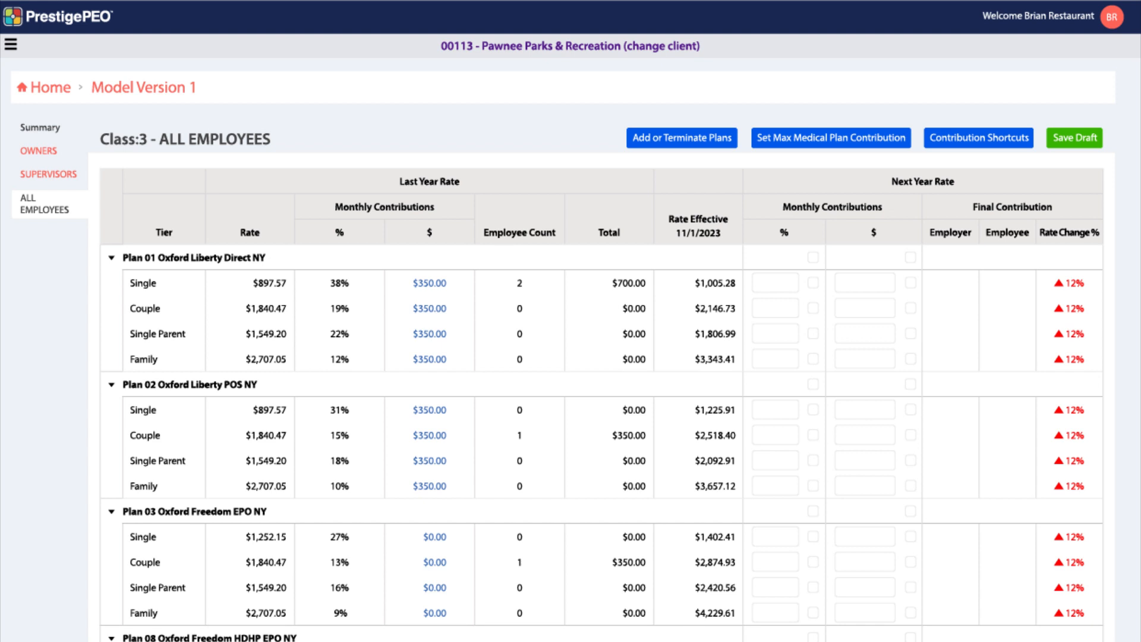
- Set the monthly contribution of Plan 02 Oxford Liberty POS NY to 50% for the Single, Couple, Single Parent and Family tiers
click(813, 385)
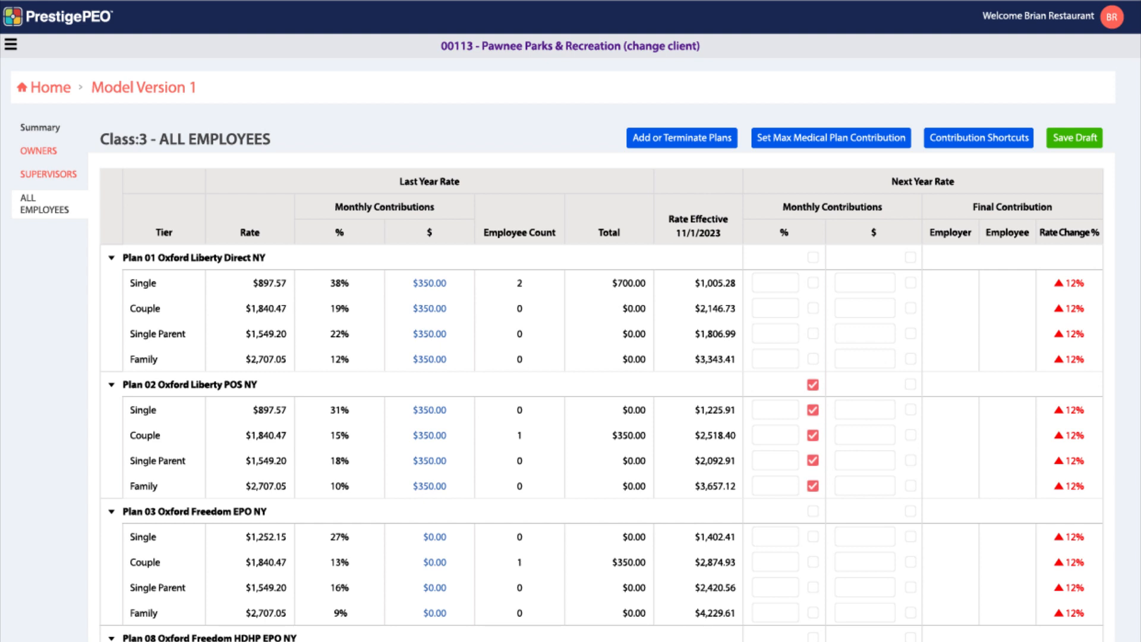
text(50)
key(Tab)
text(50)
key(Tab)
text(50)
key(Tab)
text(50)
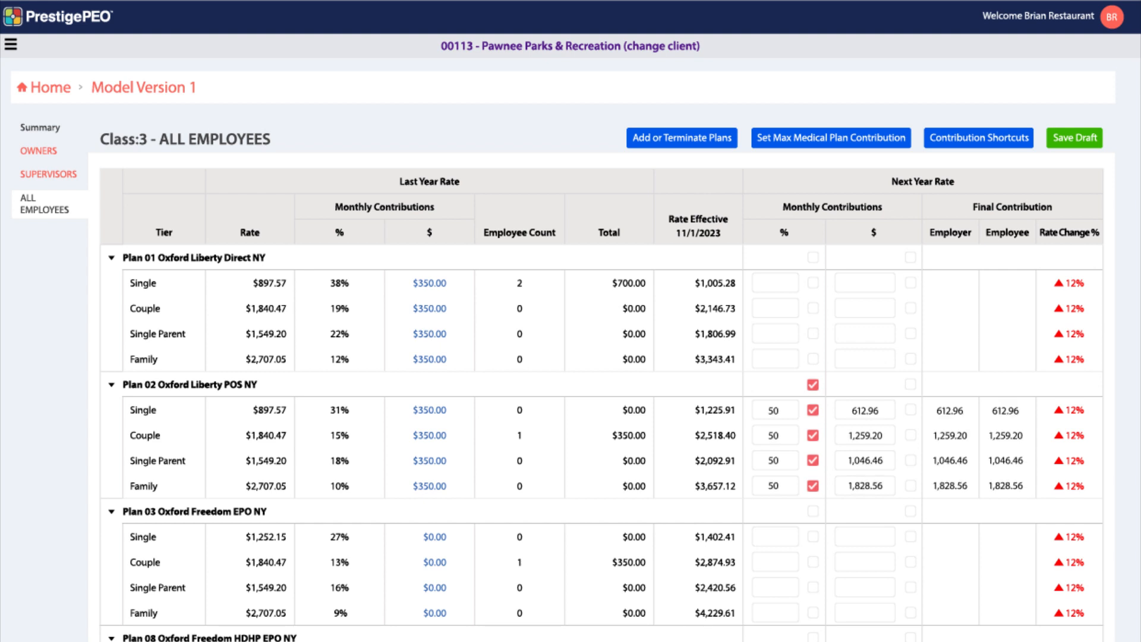
- Set the maximum medical plan contributions to 612.96 for Single, 1,259.20 for Couple, 1,046.46 for Single Parent and 1,828.56 for Family
click(833, 139)
text(612.96)
key(Tab)
text(1,259.20)
key(Tab)
text(1,046.46)
key(Tab)
text(1,828.56)
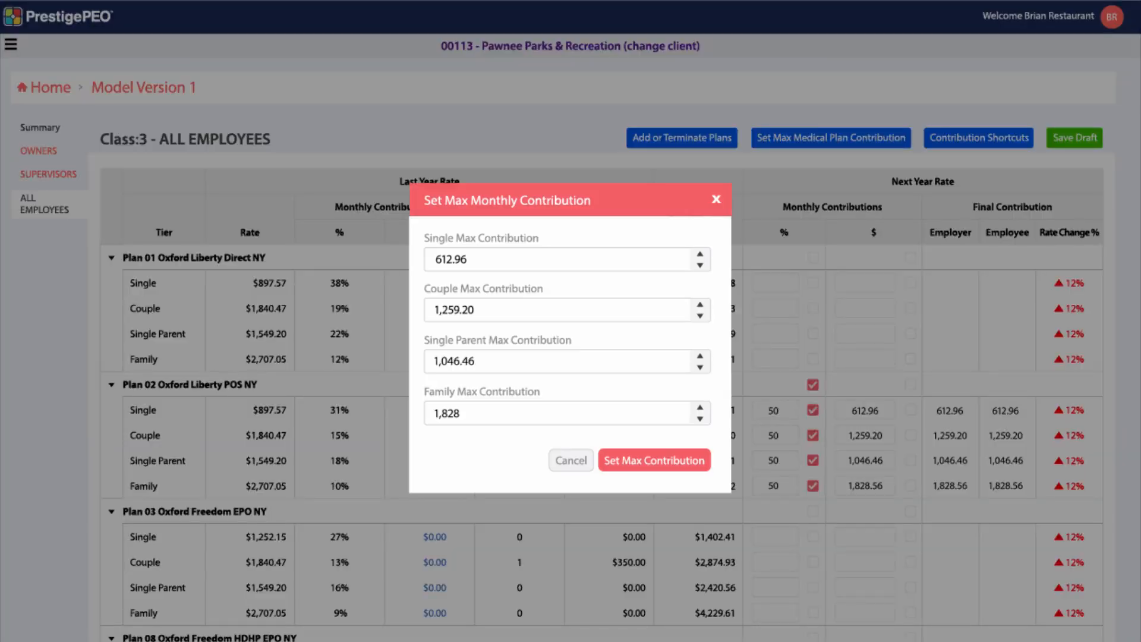
click(656, 461)
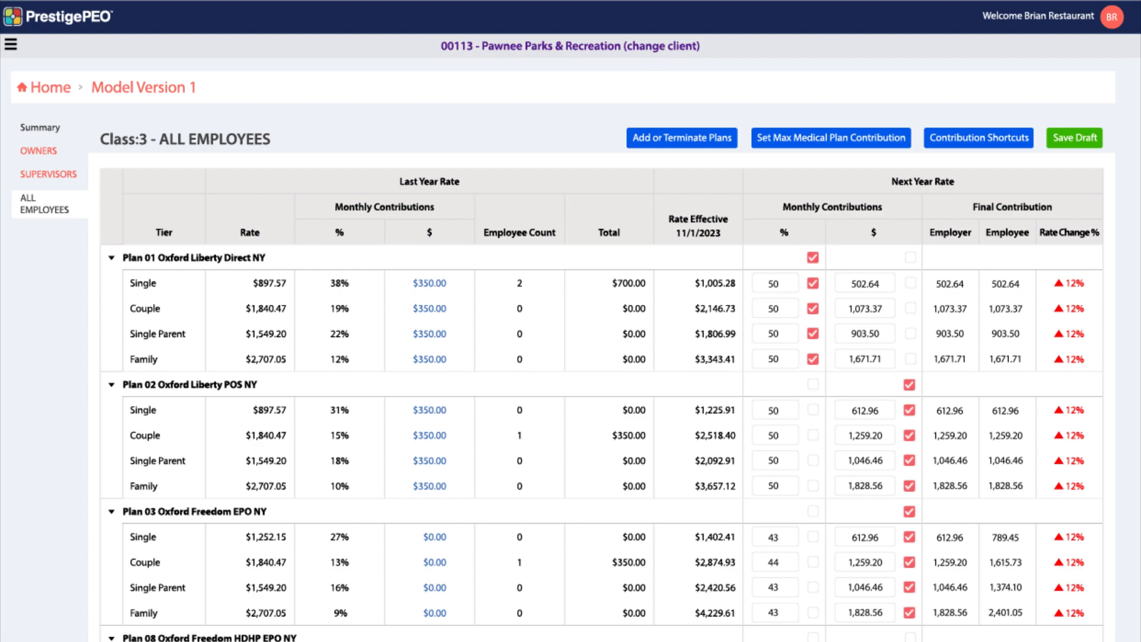
- Review the All Employees contributions down through the dental plans, and save the rates draft
scroll(570, 321, down, 5)
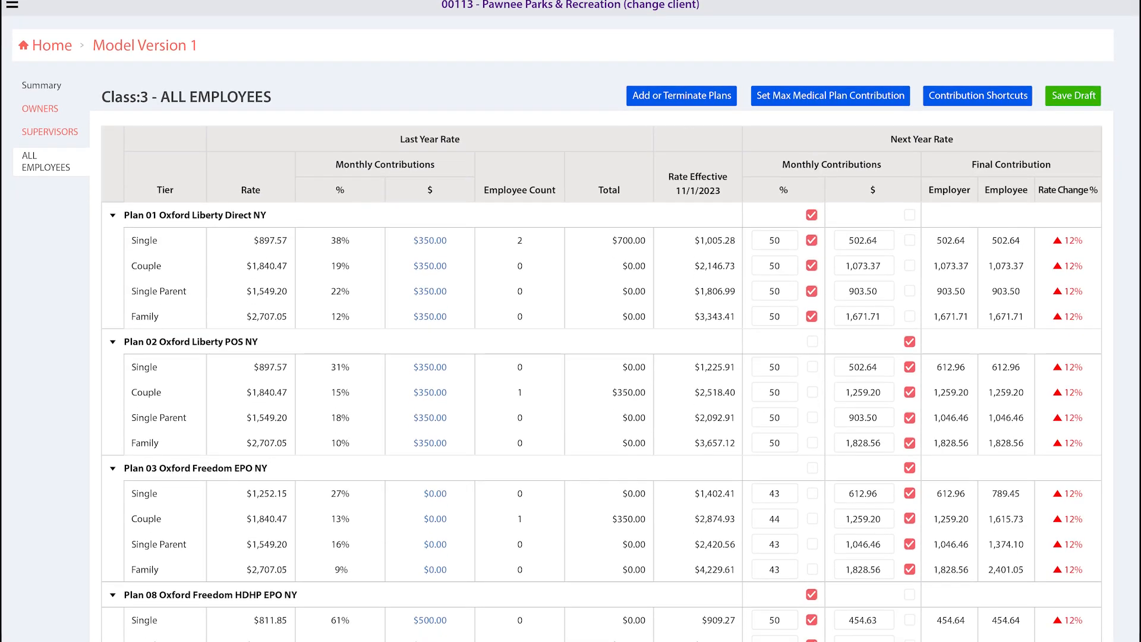
scroll(570, 321, down, 5)
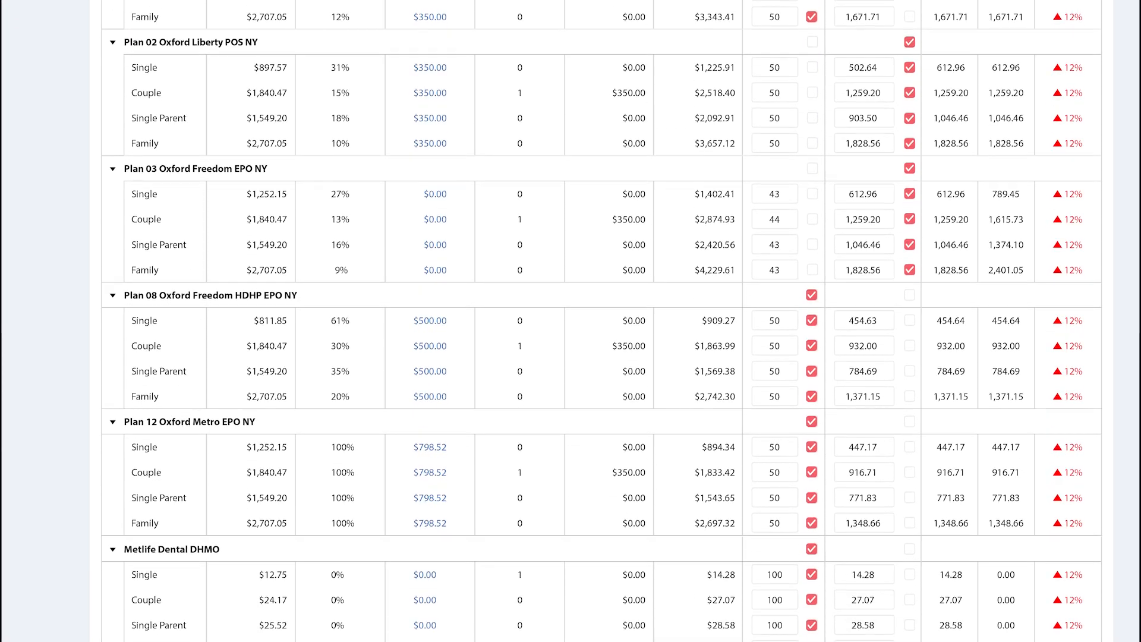
scroll(571, 321, down, 5)
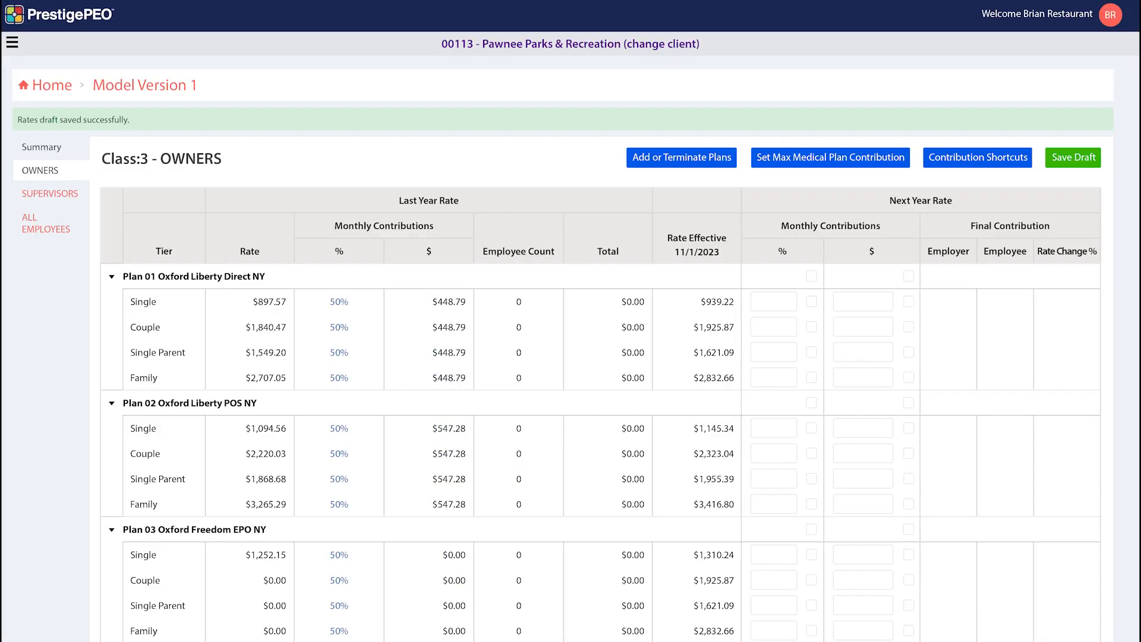
- Open the Supervisors class rates, and go to the All Employees class
click(50, 194)
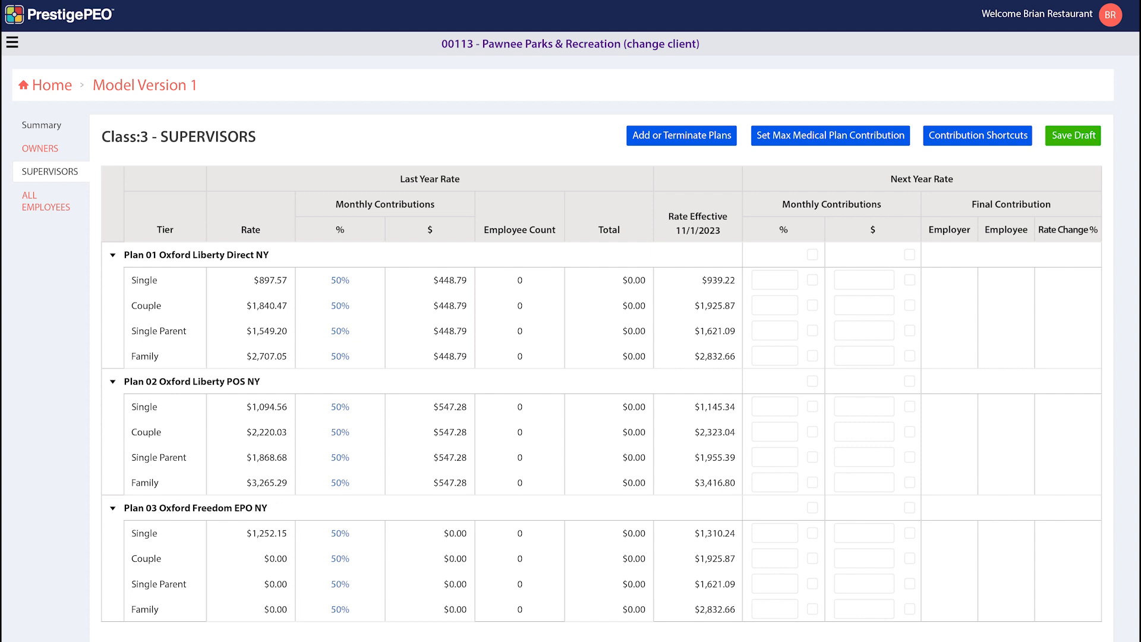
click(46, 202)
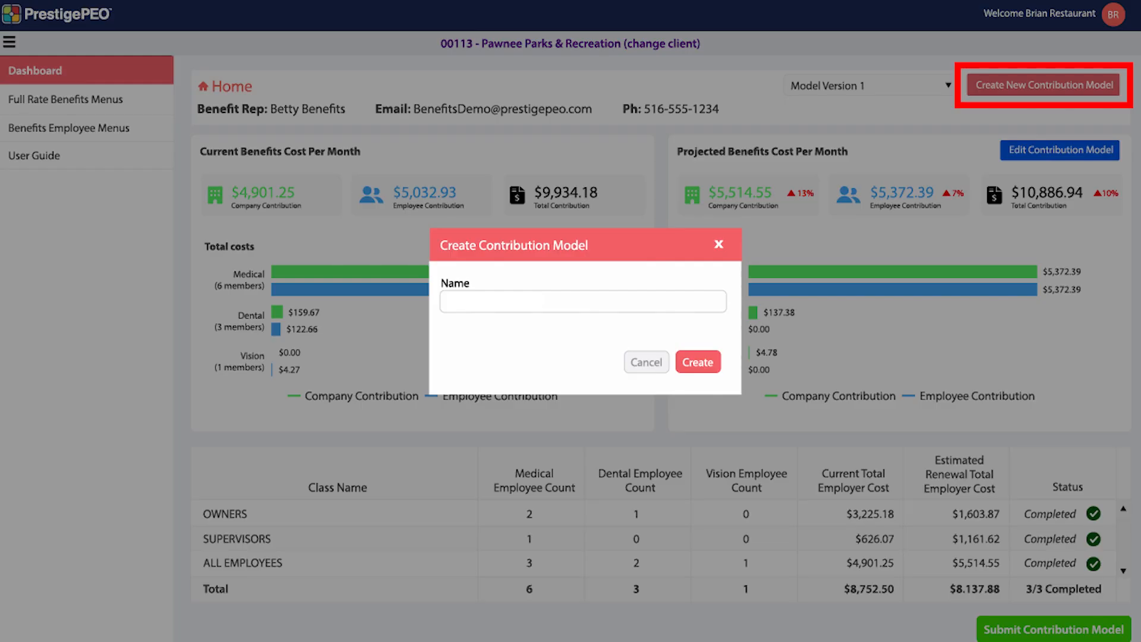
- Name the new contribution model "Model Version 2"
text(Model Version 2)
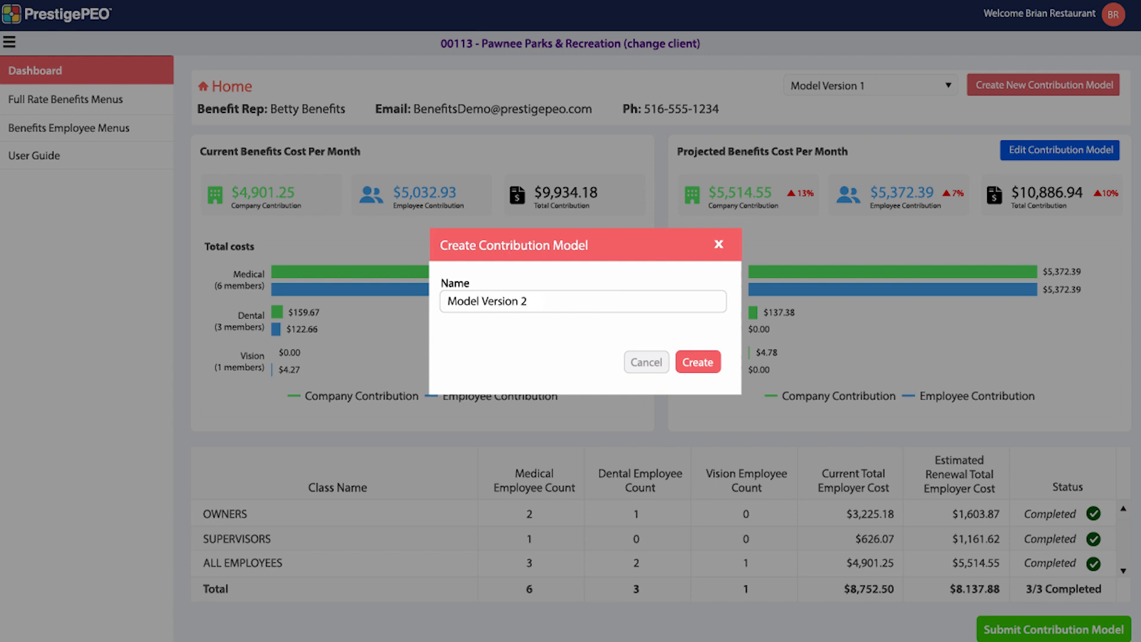